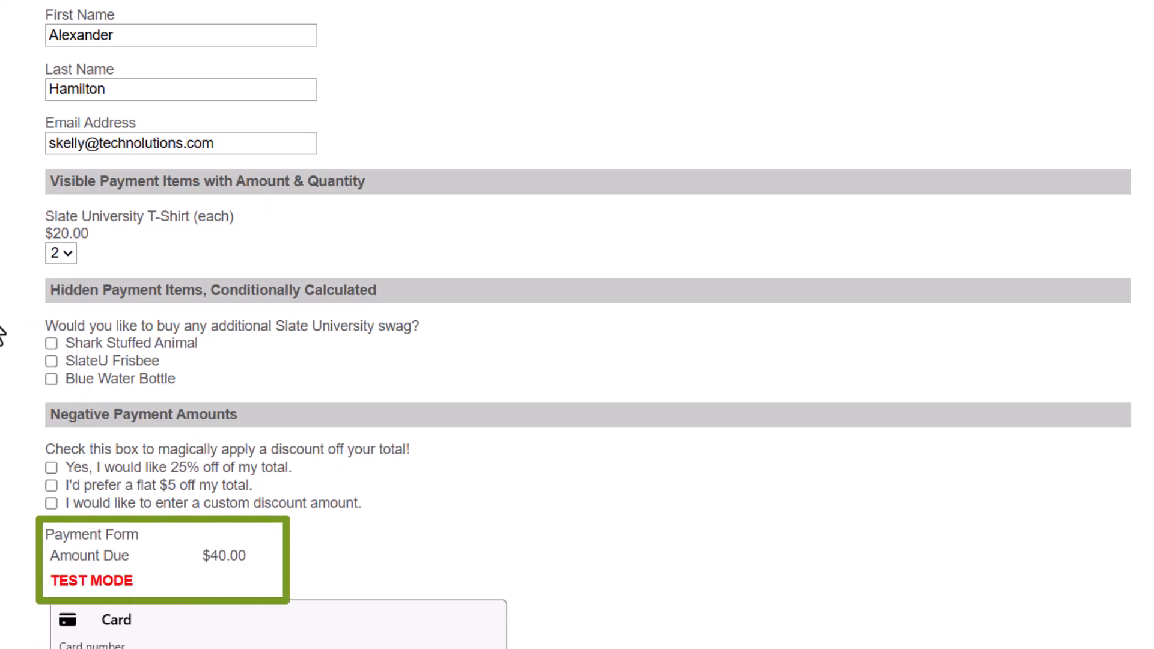
Clear the T-Shirt quantity and add only the Shark Stuffed Animal, making $15.00 due.
{"action": "scroll", "coordinate": [234, 505], "scroll_direction": "down", "scroll_amount": 1}
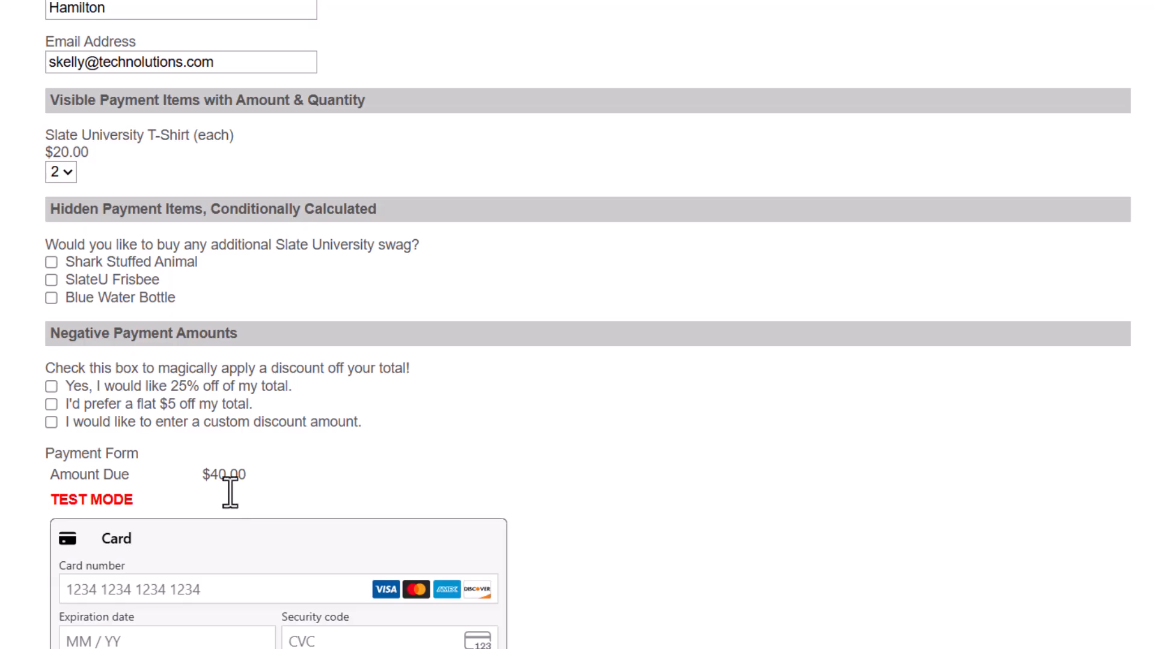
{"action": "left_click", "coordinate": [56, 170]}
{"action": "left_click", "coordinate": [54, 196]}
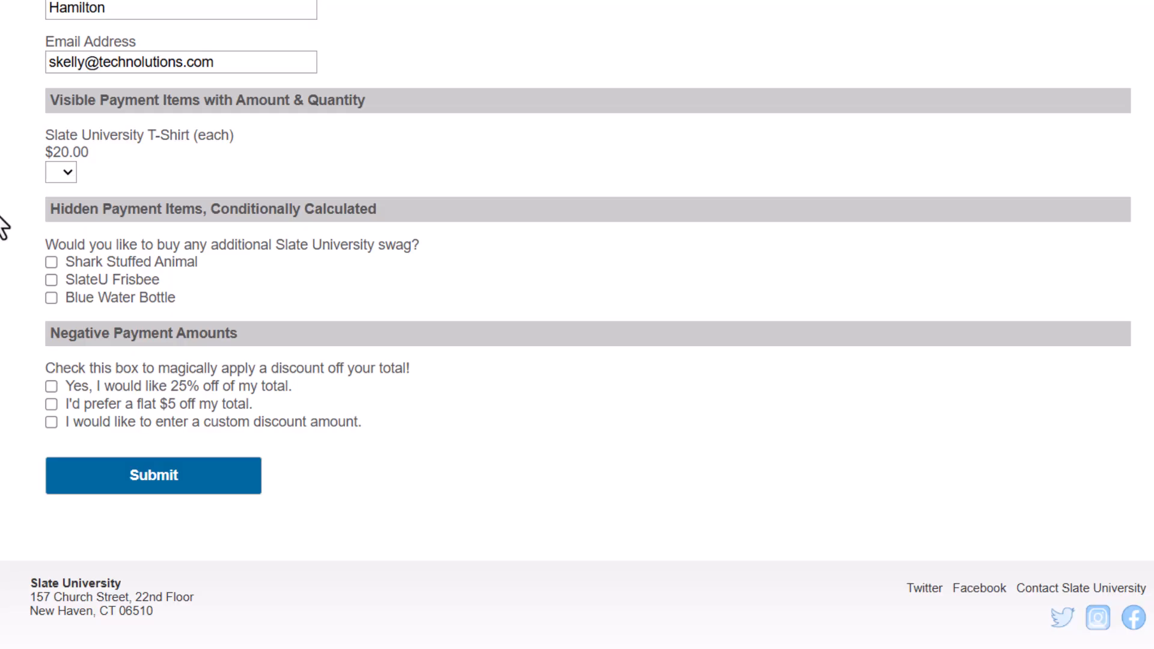
{"action": "left_click", "coordinate": [118, 261]}
Replace the shark with the Blue Water Bottle plus SlateU Frisbee for a $55.00 total.
{"action": "left_click", "coordinate": [117, 261]}
{"action": "left_click", "coordinate": [121, 279]}
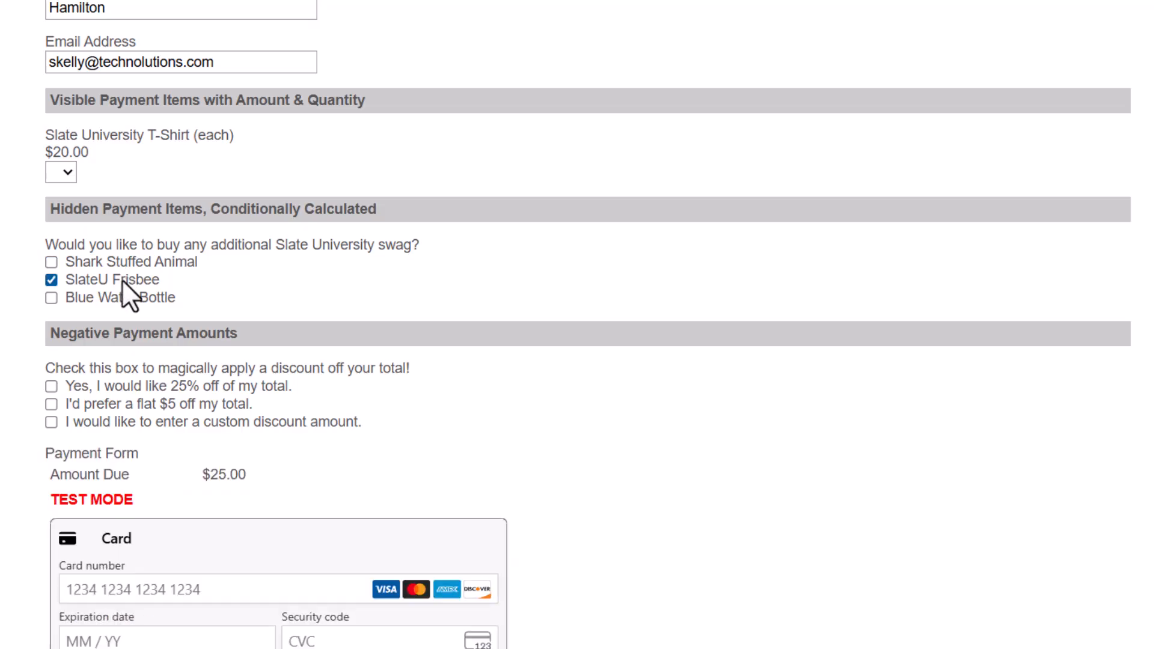
{"action": "left_click", "coordinate": [121, 279]}
{"action": "left_click", "coordinate": [116, 295]}
{"action": "left_click", "coordinate": [120, 279]}
Try the 25% off and flat $5 discounts, then remove both.
{"action": "left_click", "coordinate": [153, 385]}
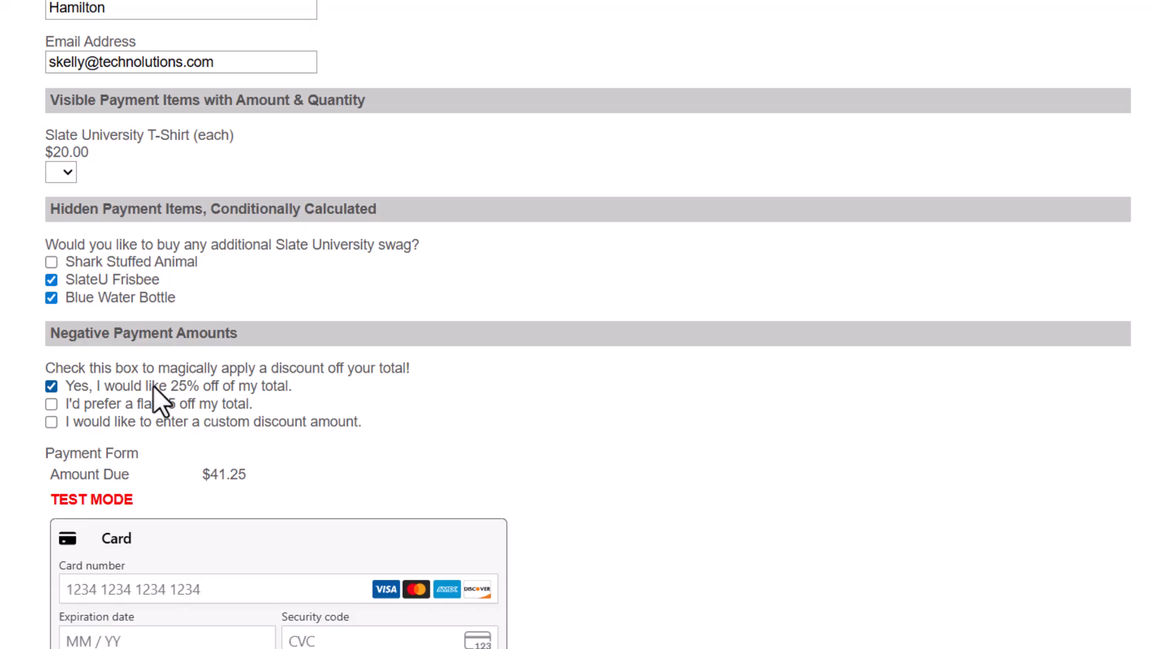
{"action": "left_click", "coordinate": [153, 385]}
{"action": "left_click", "coordinate": [131, 406]}
{"action": "left_click", "coordinate": [131, 405]}
Apply a custom discount of 33.33, leaving $21.67 due.
{"action": "left_click", "coordinate": [132, 420]}
{"action": "left_click", "coordinate": [150, 474]}
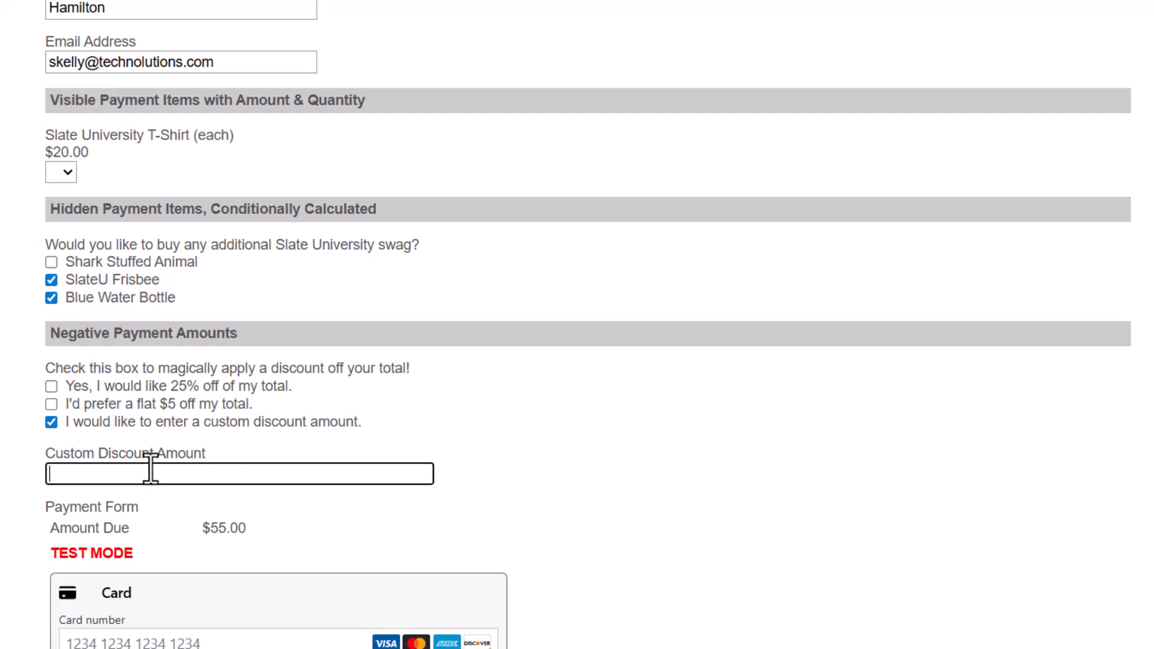
{"action": "type", "text": "33.33"}
{"action": "left_click", "coordinate": [2, 462]}
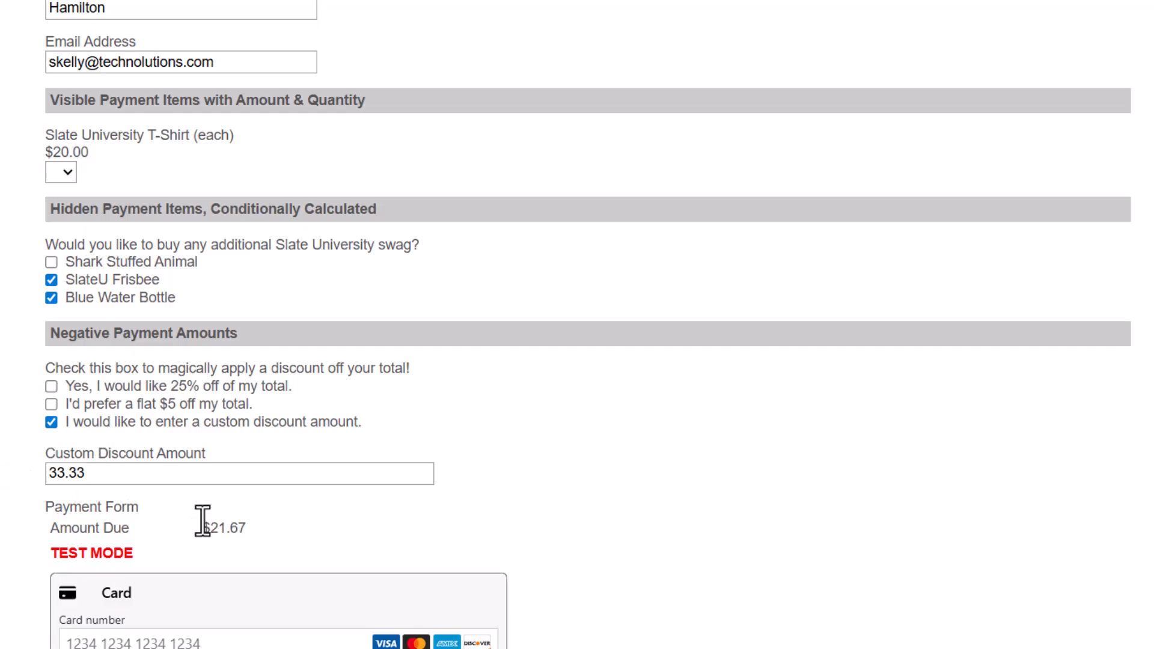
Set the T-Shirt quantity to 1, raising the total to $41.67.
{"action": "left_click", "coordinate": [63, 172]}
{"action": "left_click", "coordinate": [58, 211]}
{"action": "left_click", "coordinate": [648, 425]}
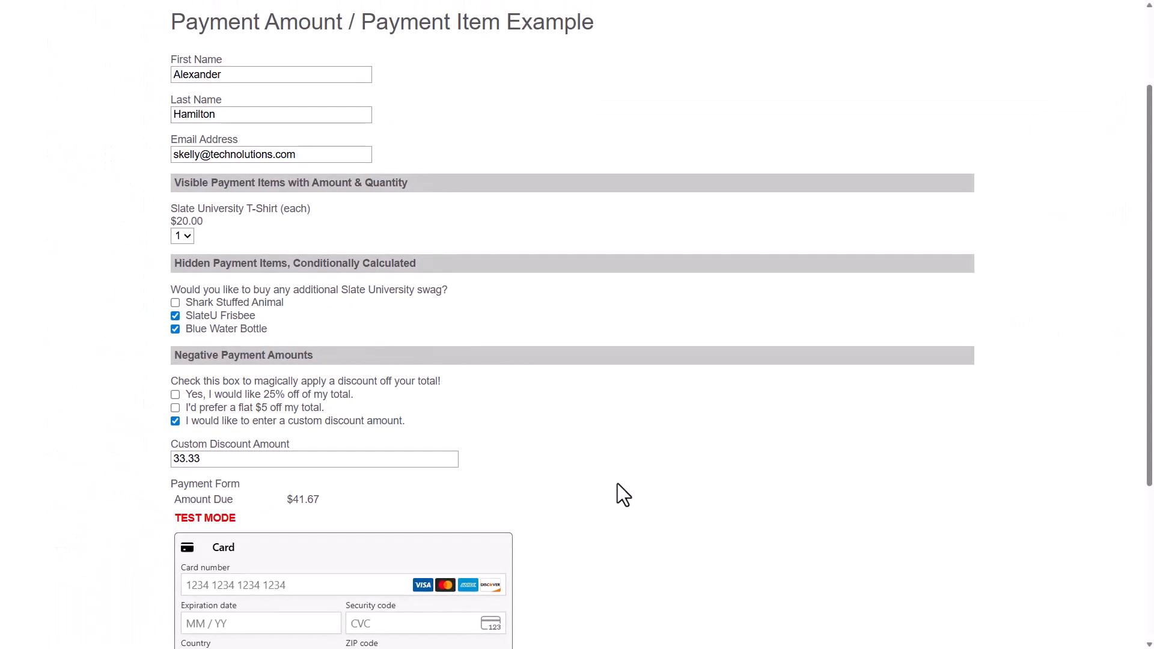
Enter the test card number, expiry, CVC and ZIP, and submit the payment form.
{"action": "scroll", "coordinate": [618, 494], "scroll_direction": "down", "scroll_amount": 3}
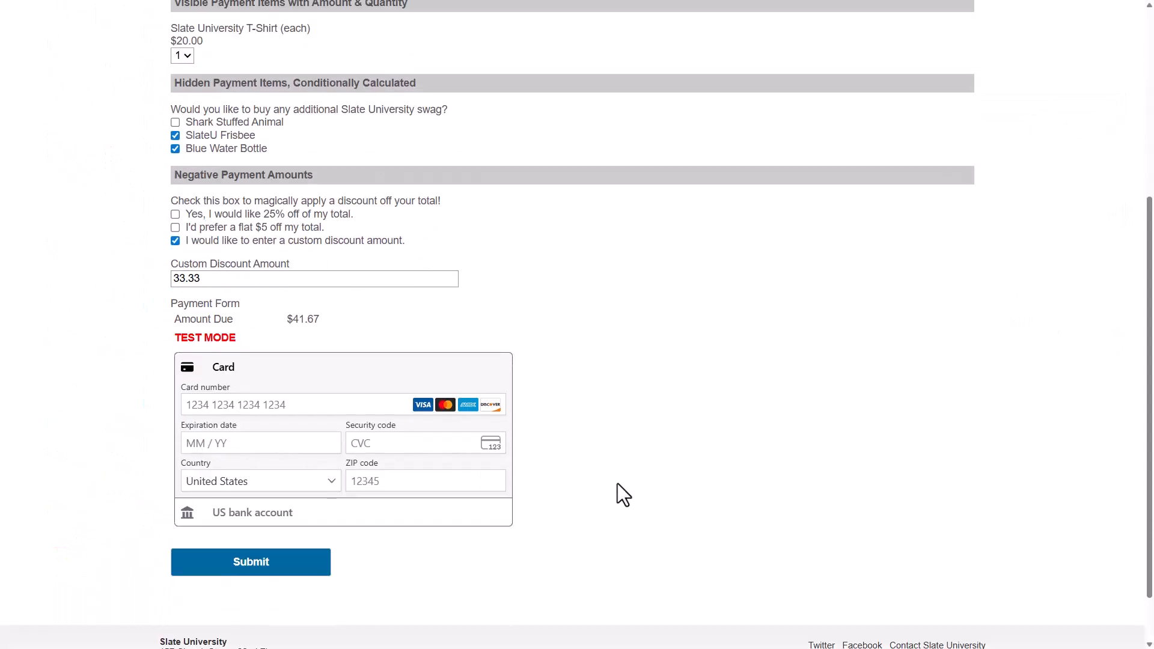
{"action": "left_click", "coordinate": [298, 402]}
{"action": "type", "text": "411111111111111111264560"}
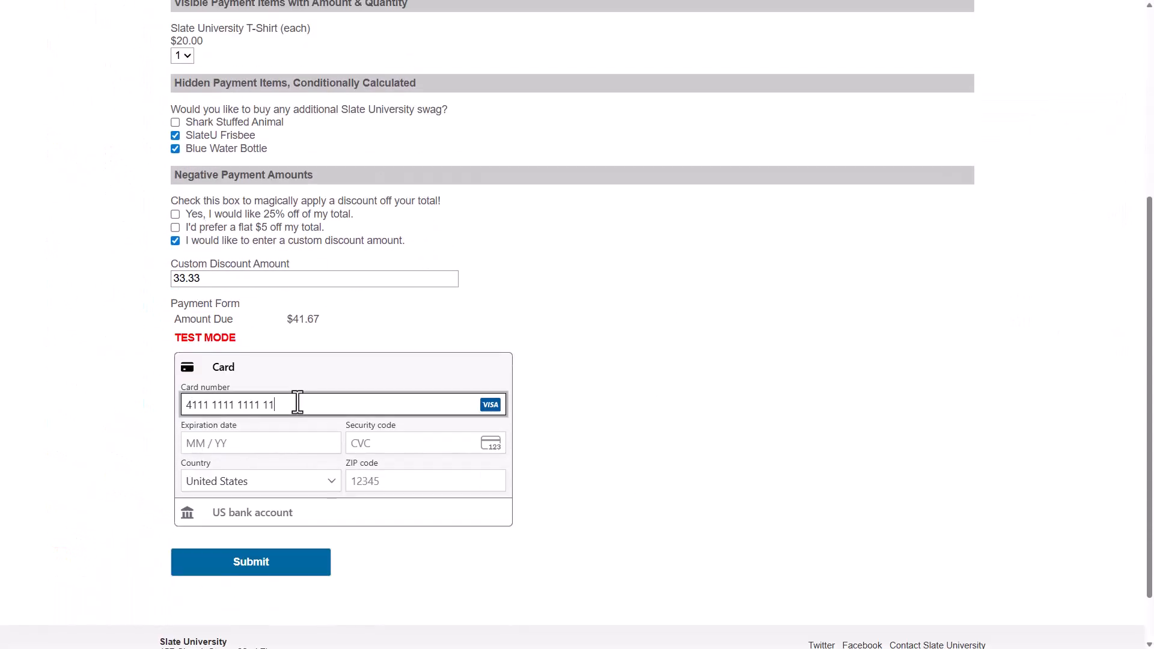
{"action": "type", "text": "6510"}
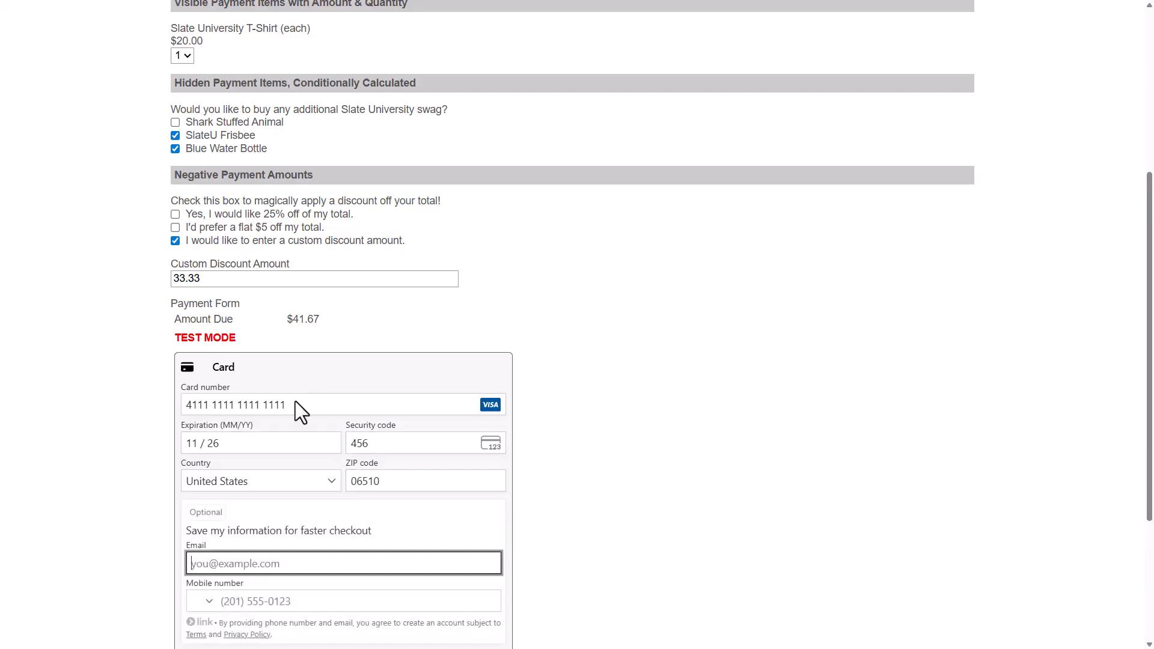
{"action": "scroll", "coordinate": [553, 467], "scroll_direction": "down", "scroll_amount": 3}
{"action": "left_click", "coordinate": [275, 502]}
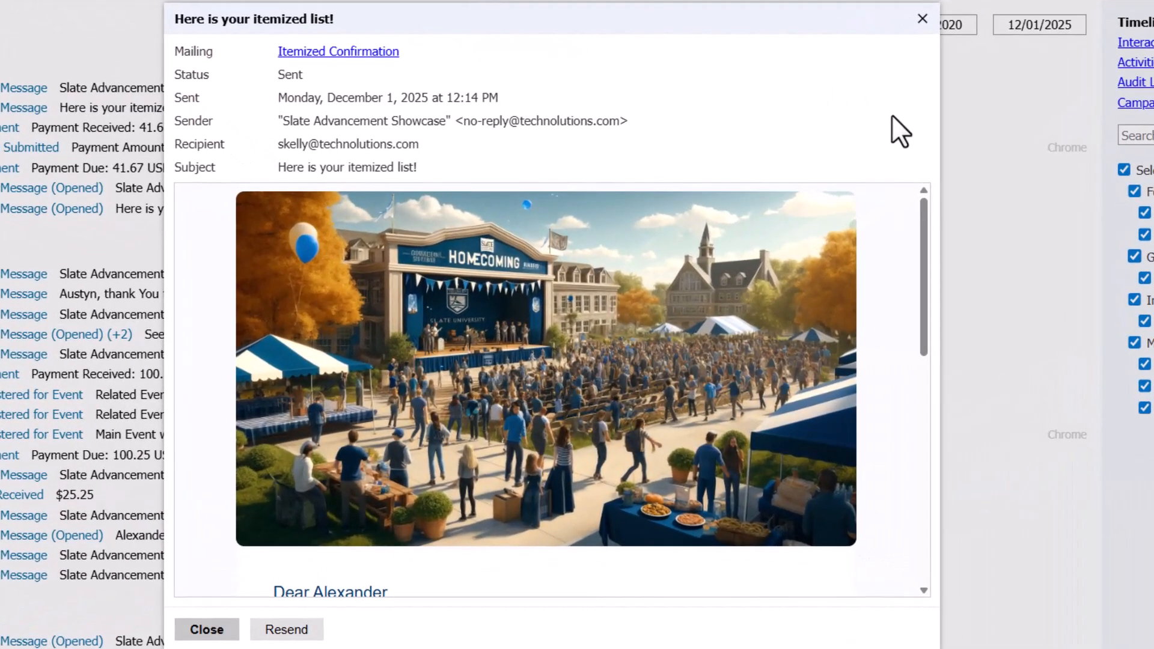
Scroll the confirmation email to its Payment Details table totalling $41.67.
{"action": "left_click_drag", "start_coordinate": [925, 214], "coordinate": [943, 351]}
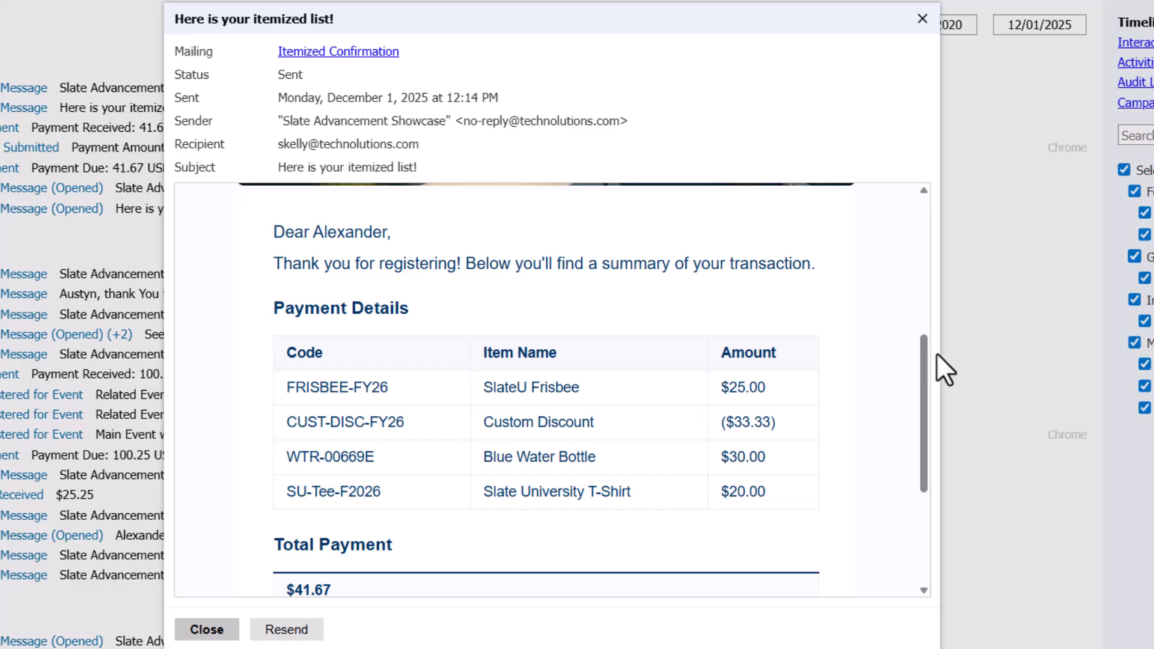
{"action": "left_click_drag", "start_coordinate": [926, 356], "coordinate": [931, 427]}
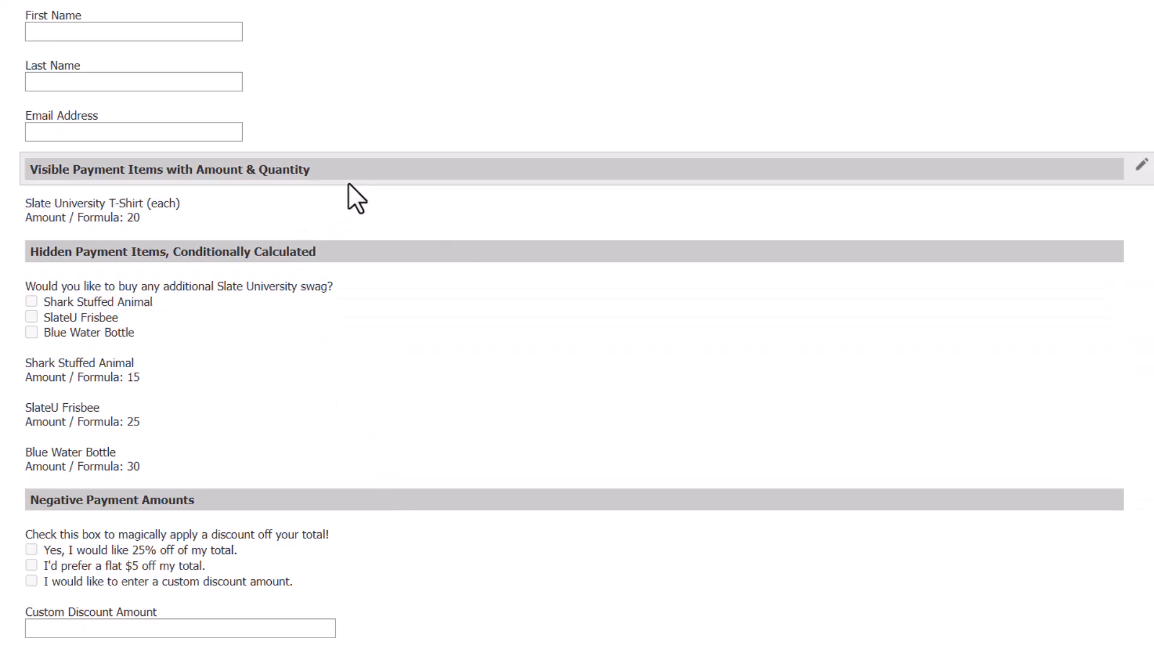
Open the Slate University T-Shirt field's settings: amount 20, code SU-Tee-F2026, quantity max 5.
{"action": "double_click", "coordinate": [319, 214]}
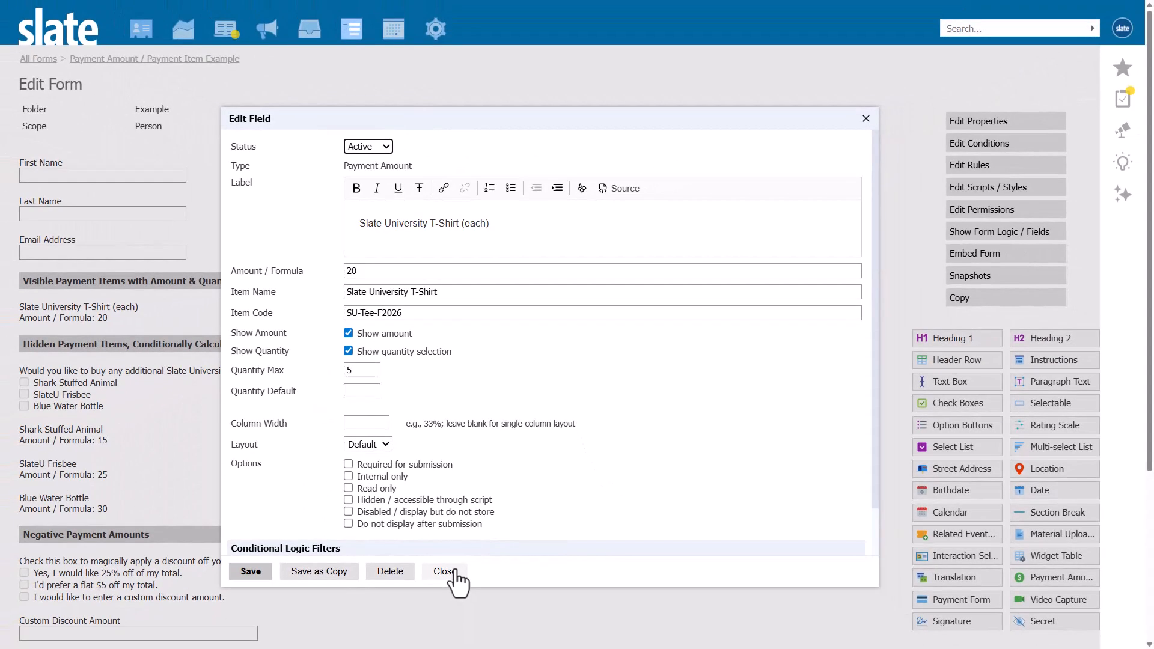
Close the T-Shirt Edit Field dialog to see the hidden swag items priced 15, 25 and 30.
{"action": "left_click", "coordinate": [452, 430]}
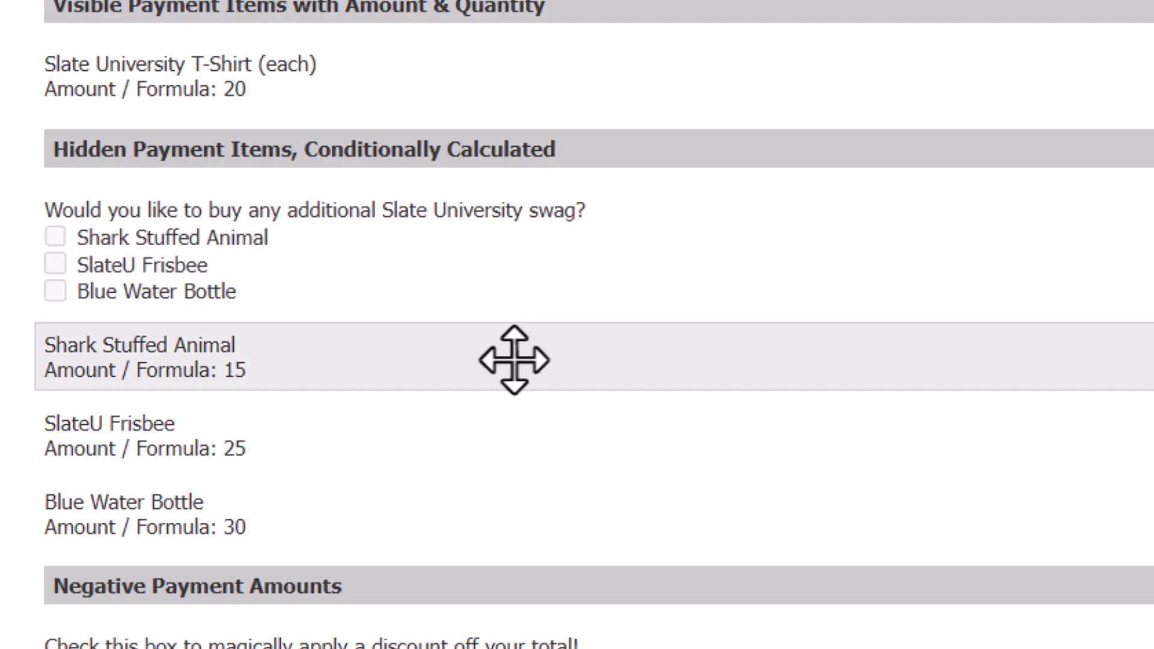
Open the Shark Stuffed Animal field: amount 15, code PLUSH-Shark-FY26, filtered on Additional-Swag.
{"action": "left_click", "coordinate": [514, 359]}
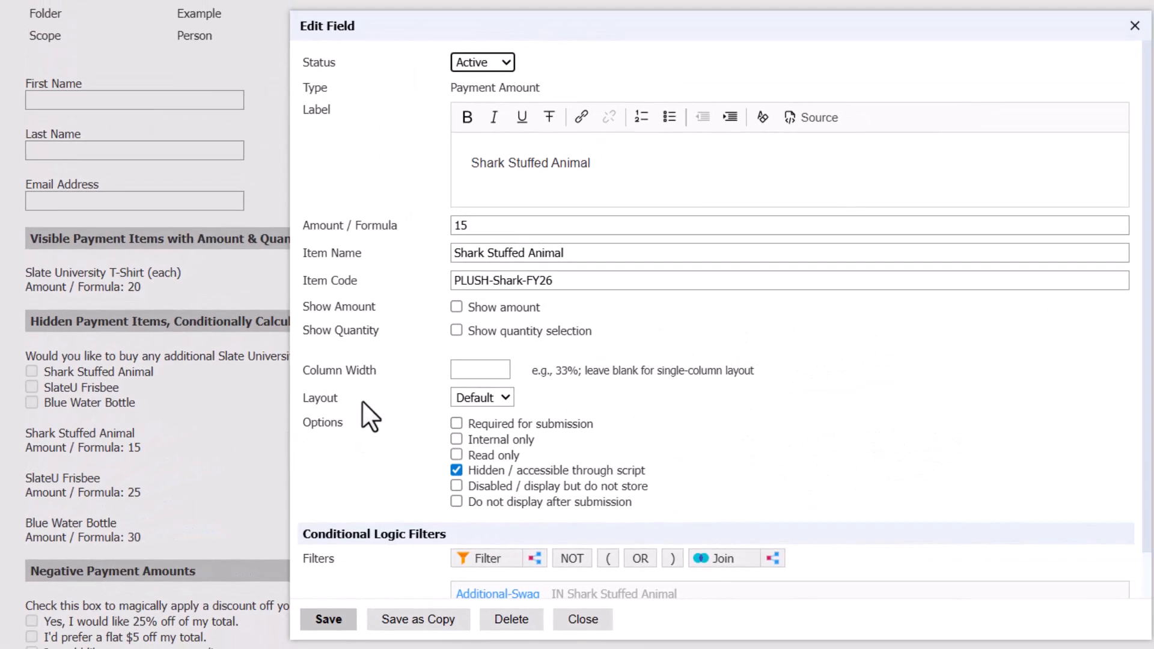
{"action": "scroll", "coordinate": [358, 402], "scroll_direction": "down", "scroll_amount": 1}
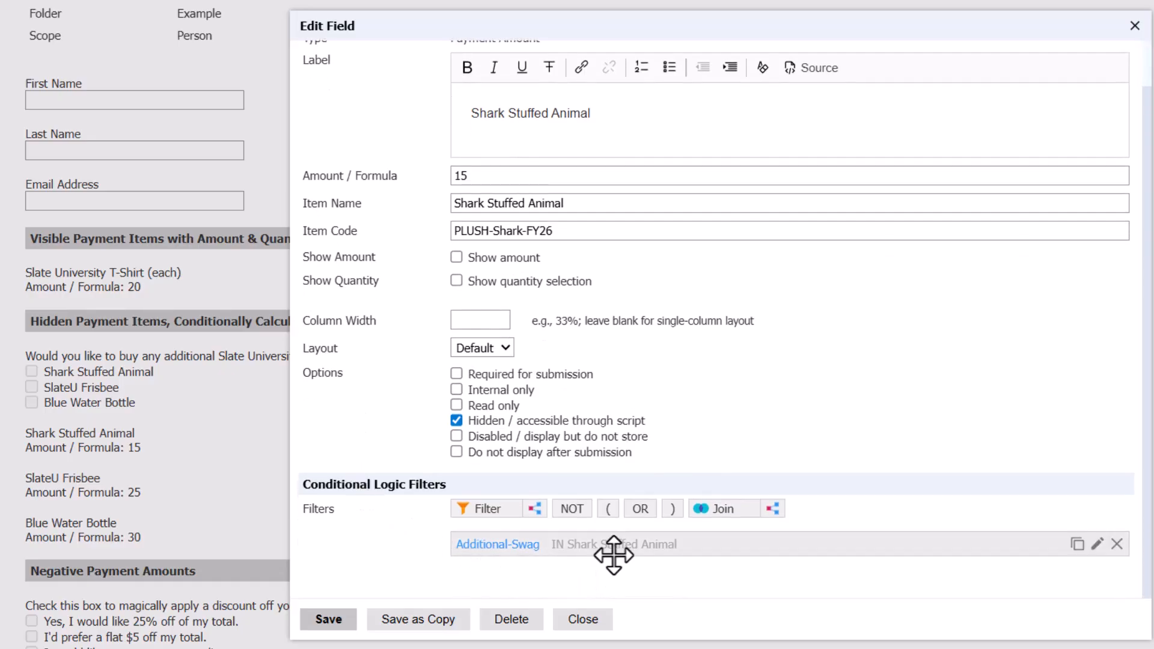
{"action": "scroll", "coordinate": [735, 530], "scroll_direction": "up", "scroll_amount": 1}
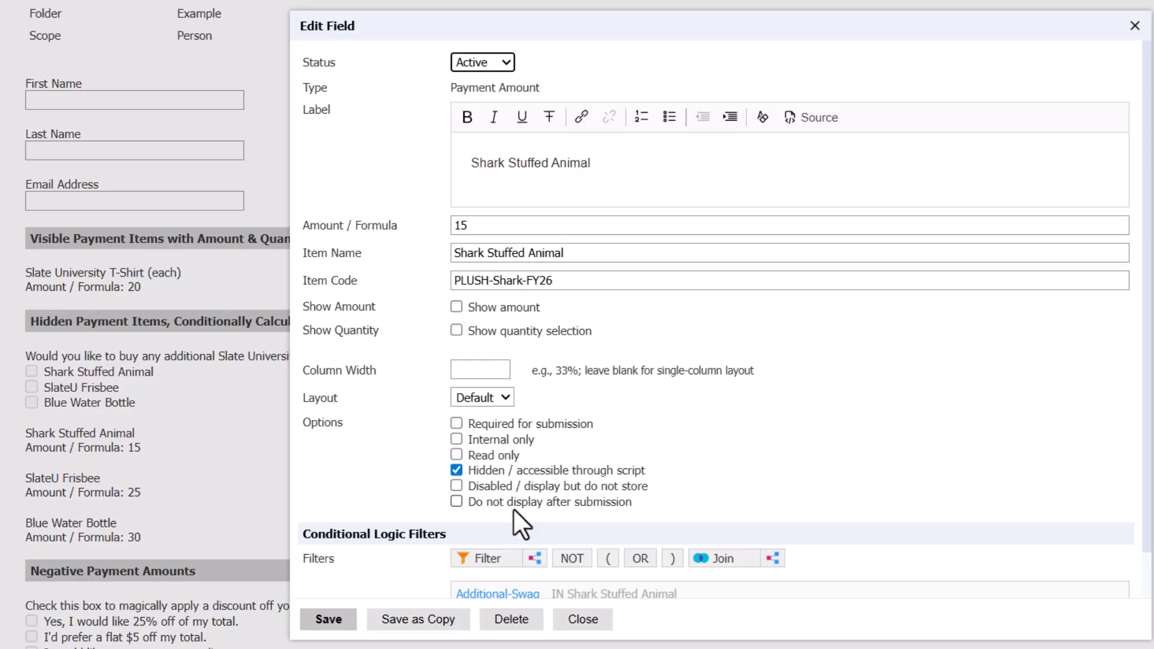
Close the Shark dialog, review the SlateU Frisbee and Blue Water Bottle items, then scroll to the discounts.
{"action": "left_click", "coordinate": [583, 622]}
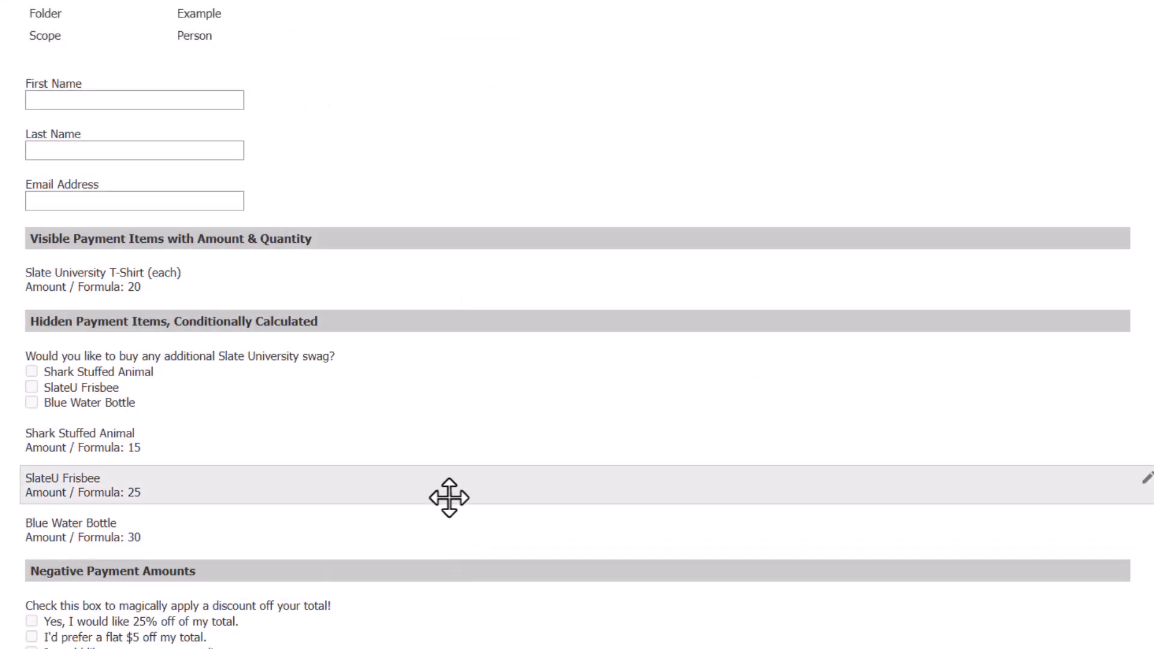
{"action": "left_click", "coordinate": [449, 494]}
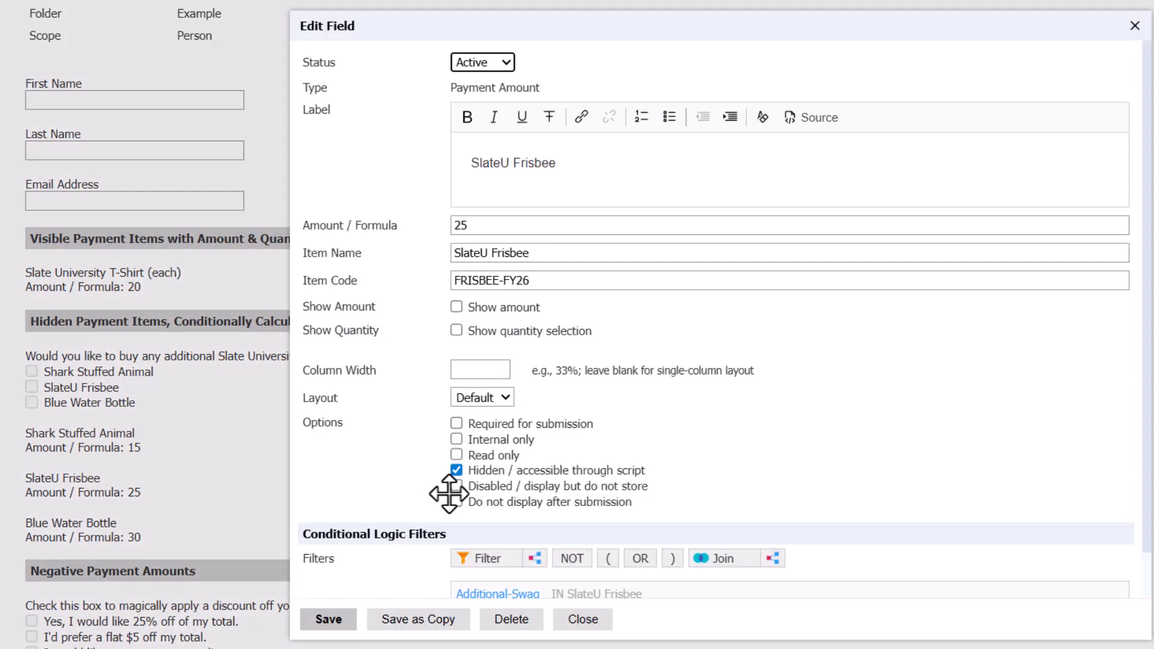
{"action": "left_click", "coordinate": [597, 636]}
{"action": "left_click", "coordinate": [460, 535]}
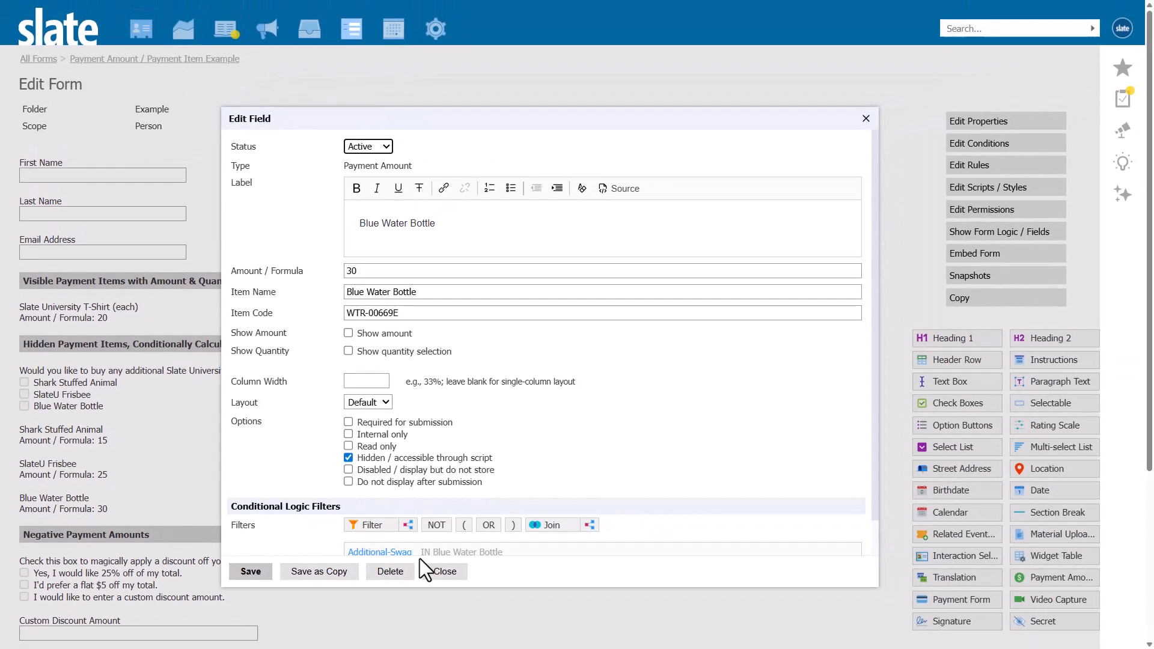
{"action": "left_click", "coordinate": [584, 619]}
{"action": "scroll", "coordinate": [462, 436], "scroll_direction": "down", "scroll_amount": 5}
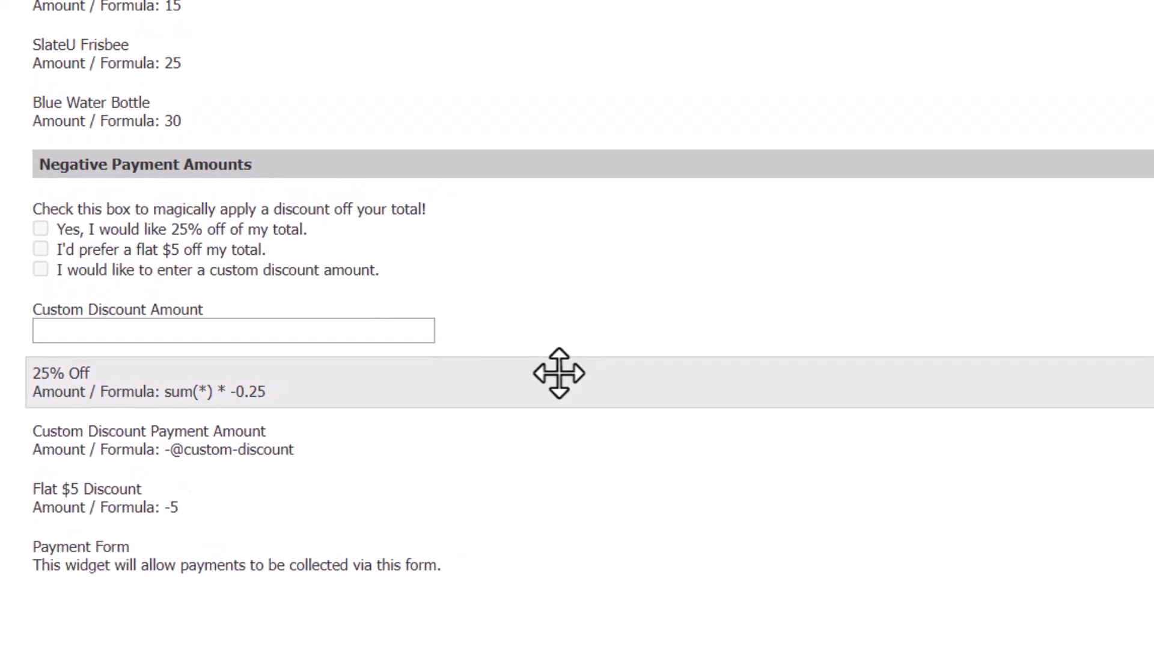
Review the 25% Off item's sum(*) * -0.25 formula, code 25DIS-FY26 and condition, then close it.
{"action": "left_click", "coordinate": [609, 335]}
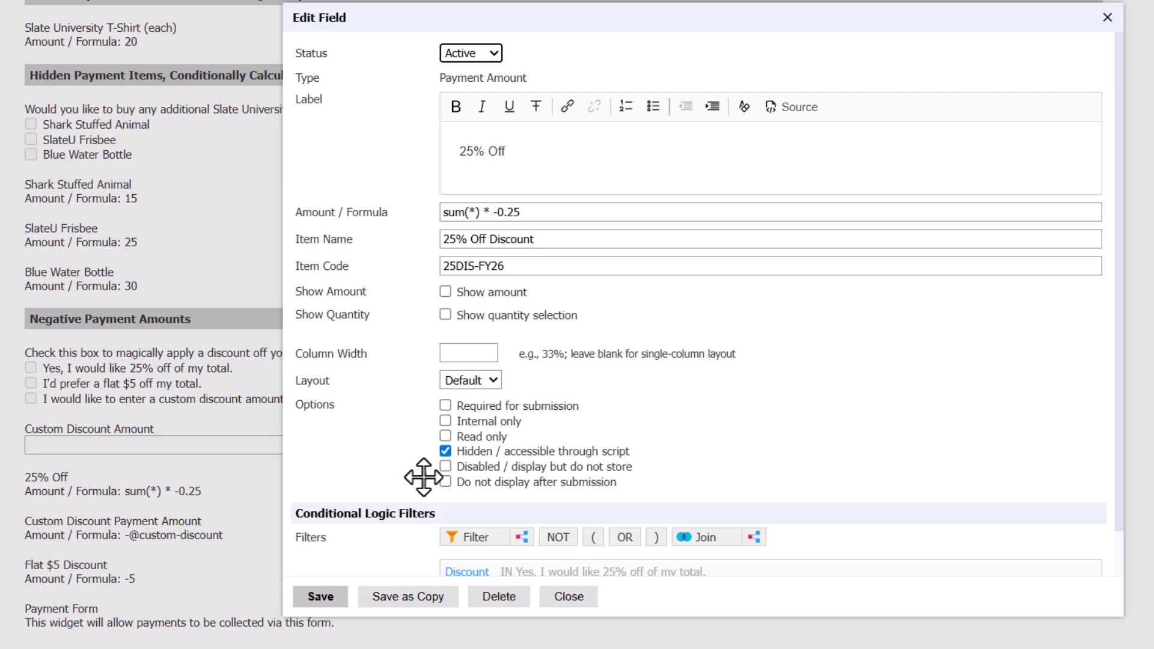
{"action": "scroll", "coordinate": [424, 478], "scroll_direction": "down", "scroll_amount": 1}
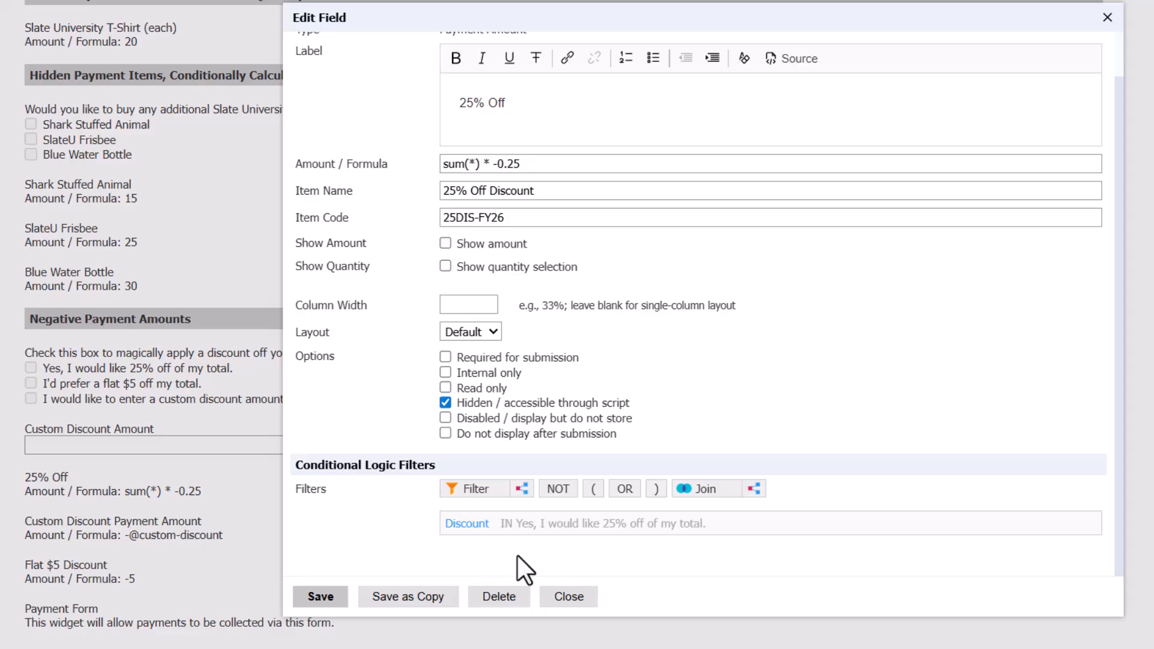
{"action": "left_click", "coordinate": [568, 597]}
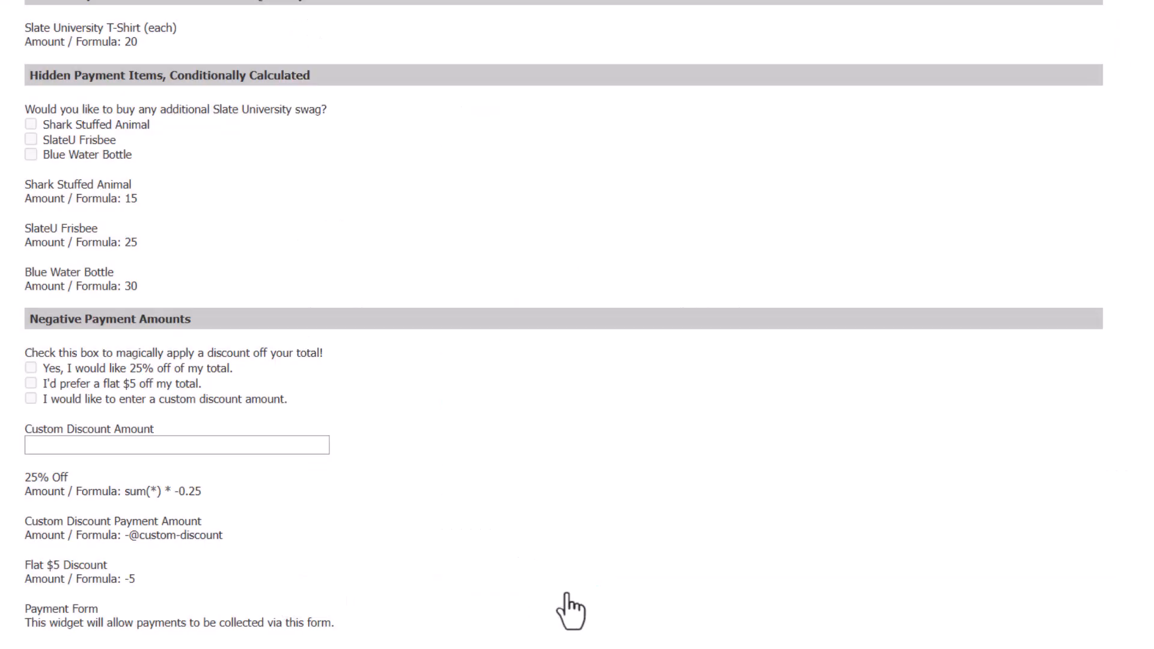
Check the Flat $5 Discount field's -5 amount and its FLAT-DISC-5 code condition, then close it.
{"action": "left_click", "coordinate": [419, 564]}
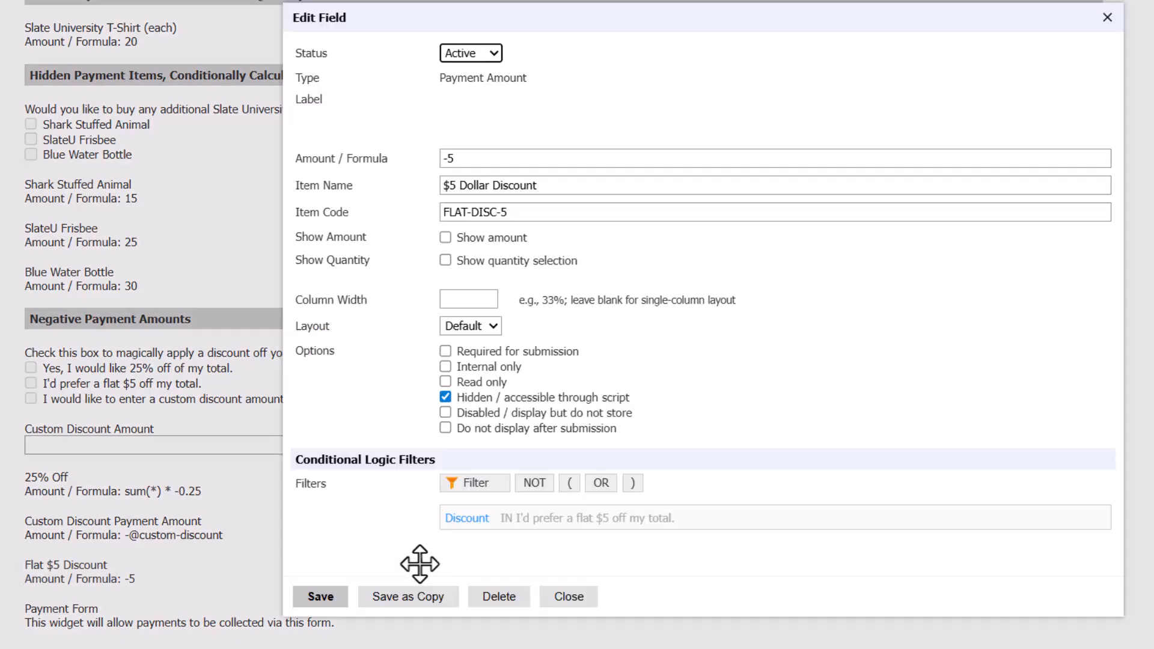
{"action": "scroll", "coordinate": [391, 486], "scroll_direction": "down", "scroll_amount": 1}
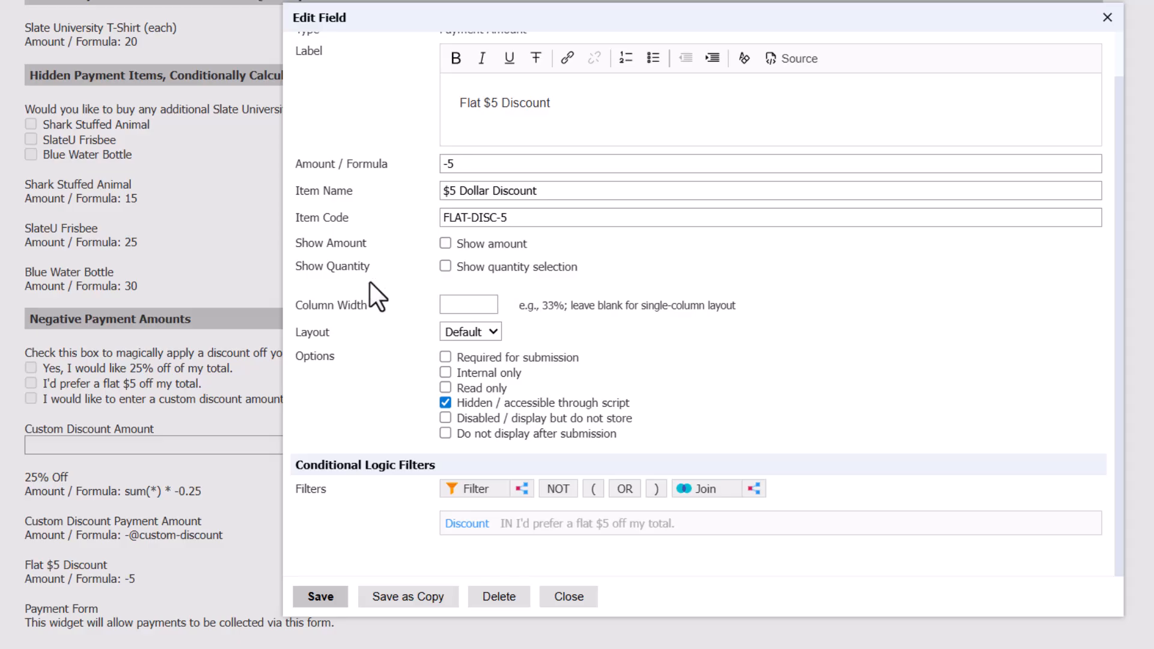
{"action": "left_click", "coordinate": [558, 597]}
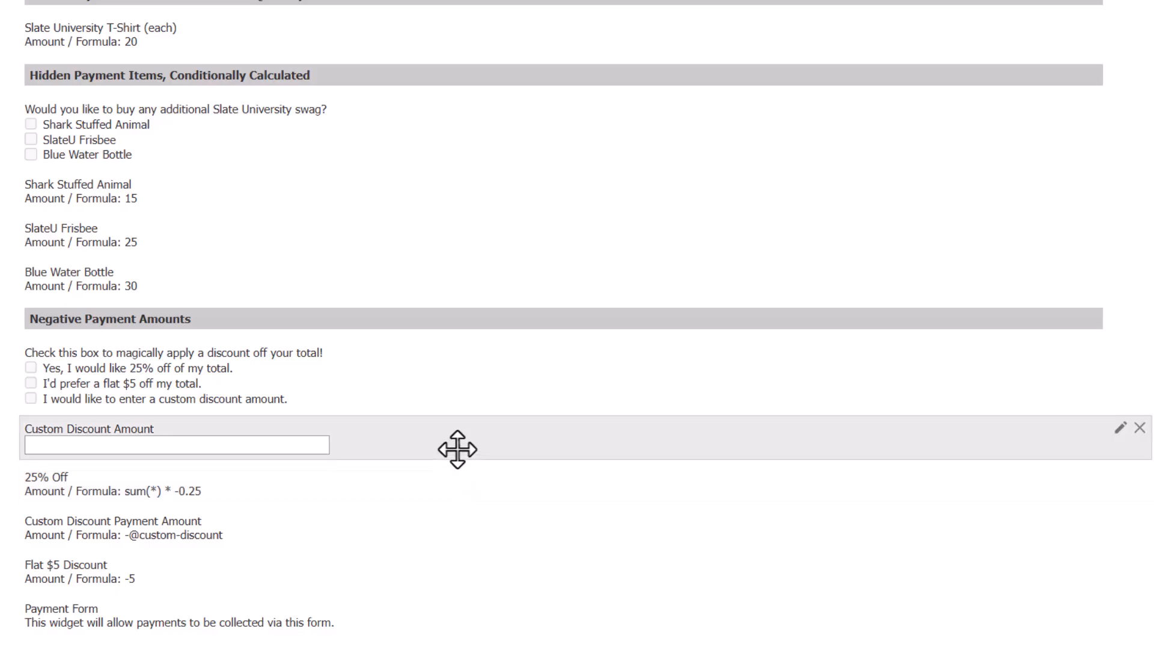
{"action": "left_click", "coordinate": [457, 450]}
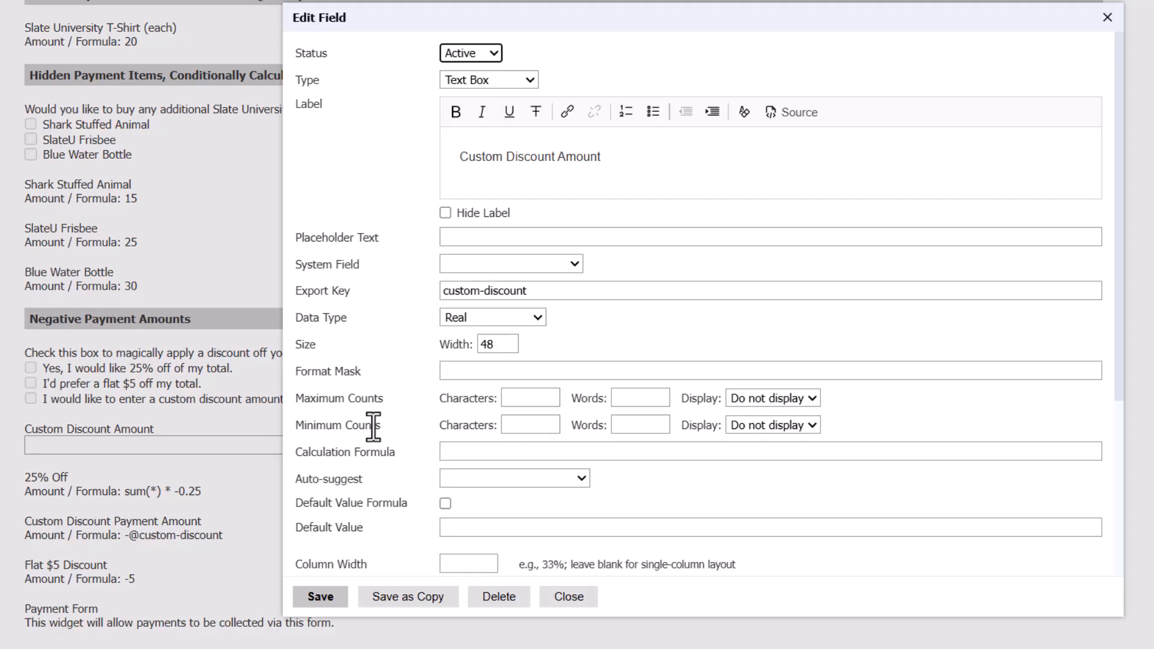
{"action": "scroll", "coordinate": [373, 426], "scroll_direction": "down", "scroll_amount": 5}
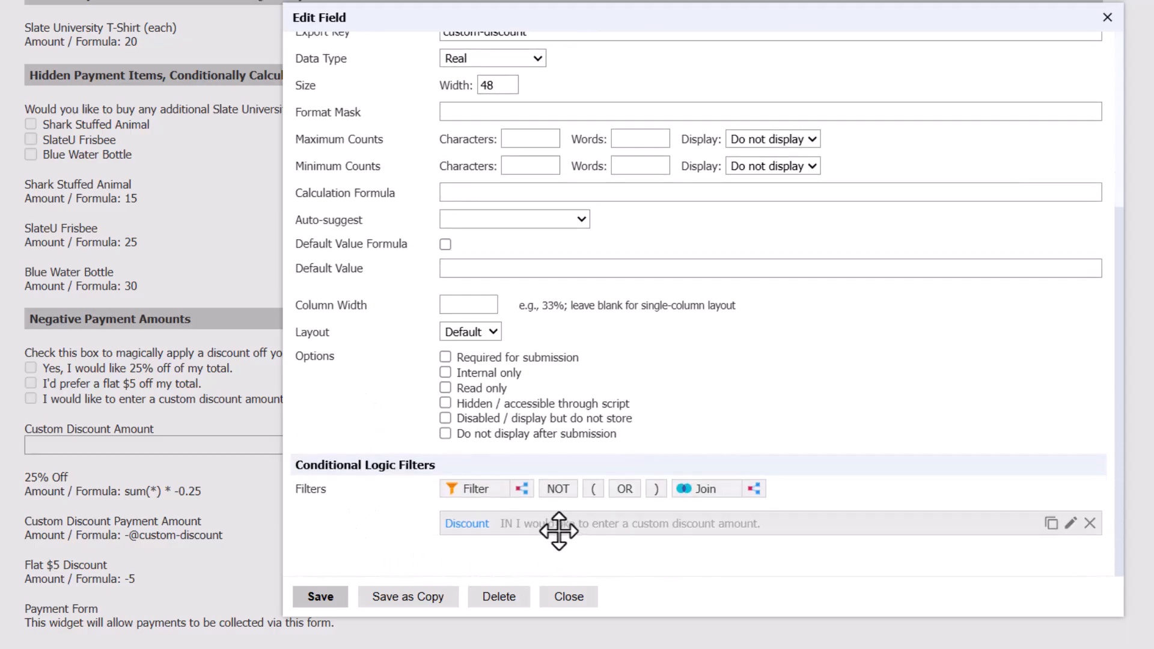
{"action": "mouse_move", "coordinate": [562, 532]}
{"action": "left_click", "coordinate": [568, 597]}
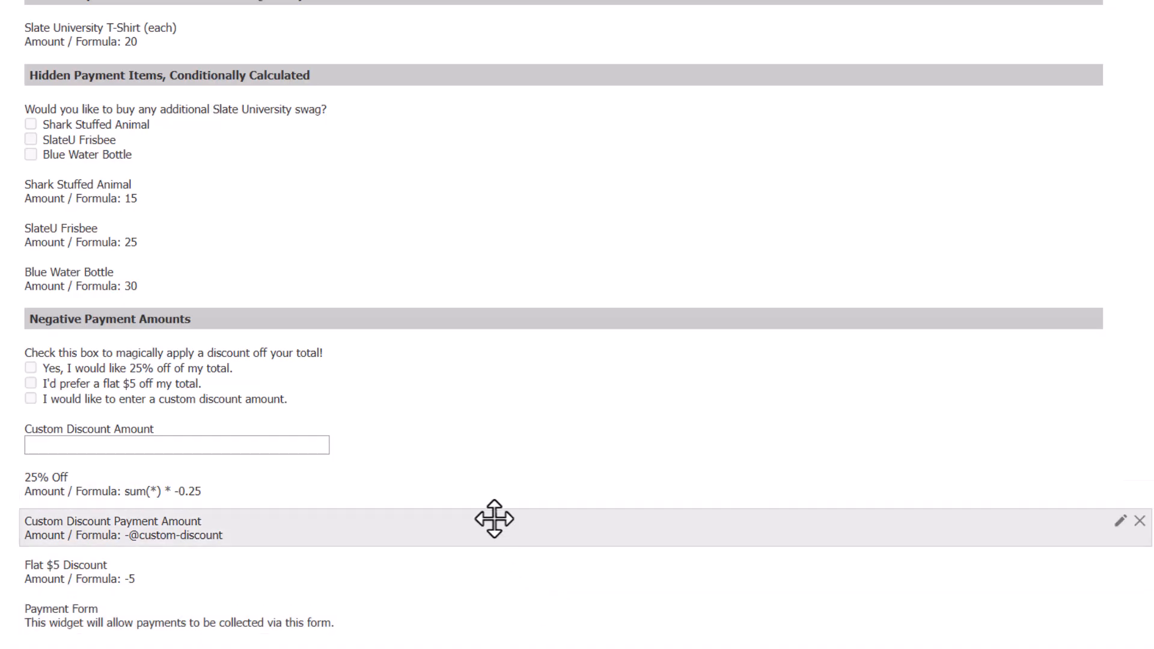
{"action": "double_click", "coordinate": [494, 519]}
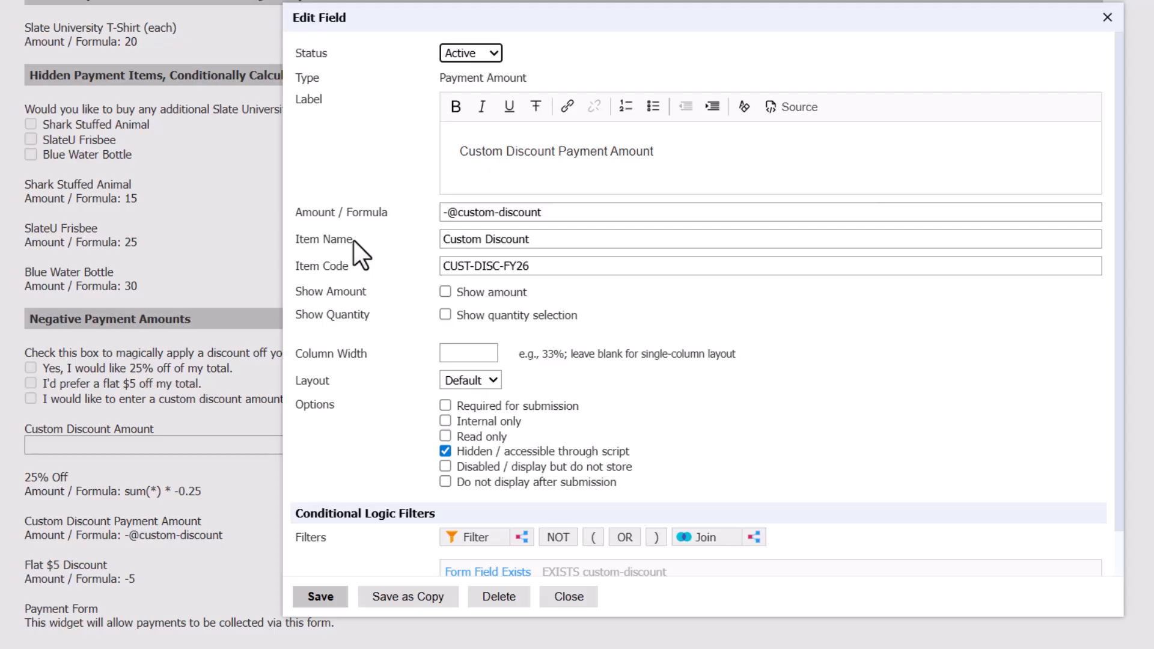
{"action": "scroll", "coordinate": [354, 240], "scroll_direction": "down", "scroll_amount": 2}
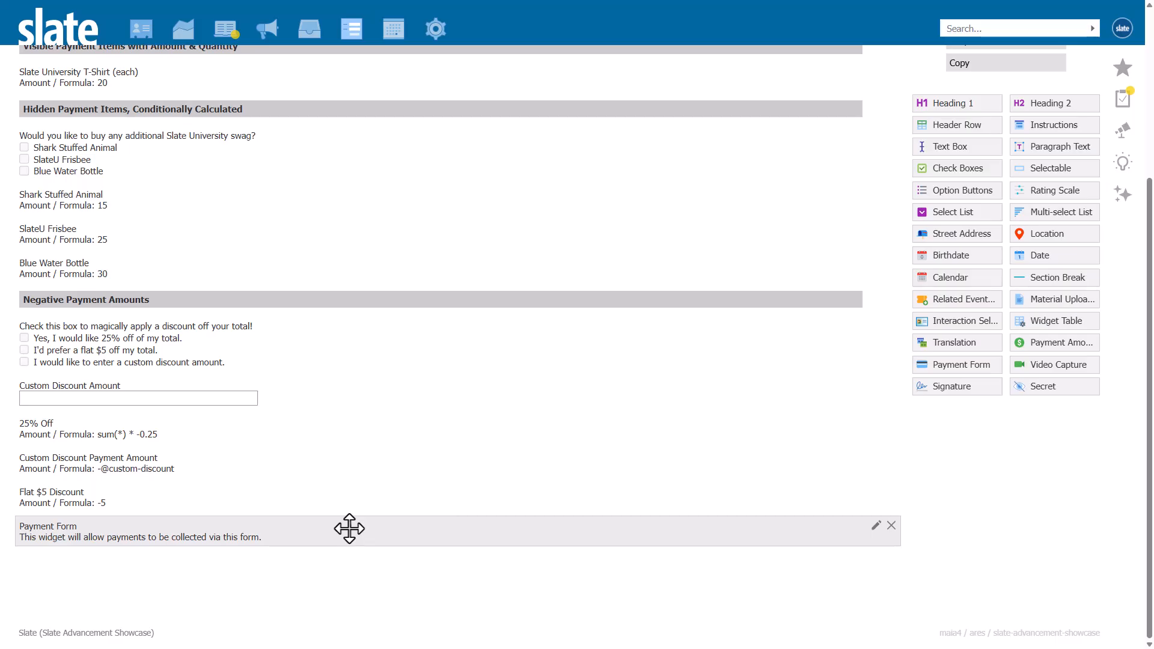
{"action": "left_click", "coordinate": [349, 529]}
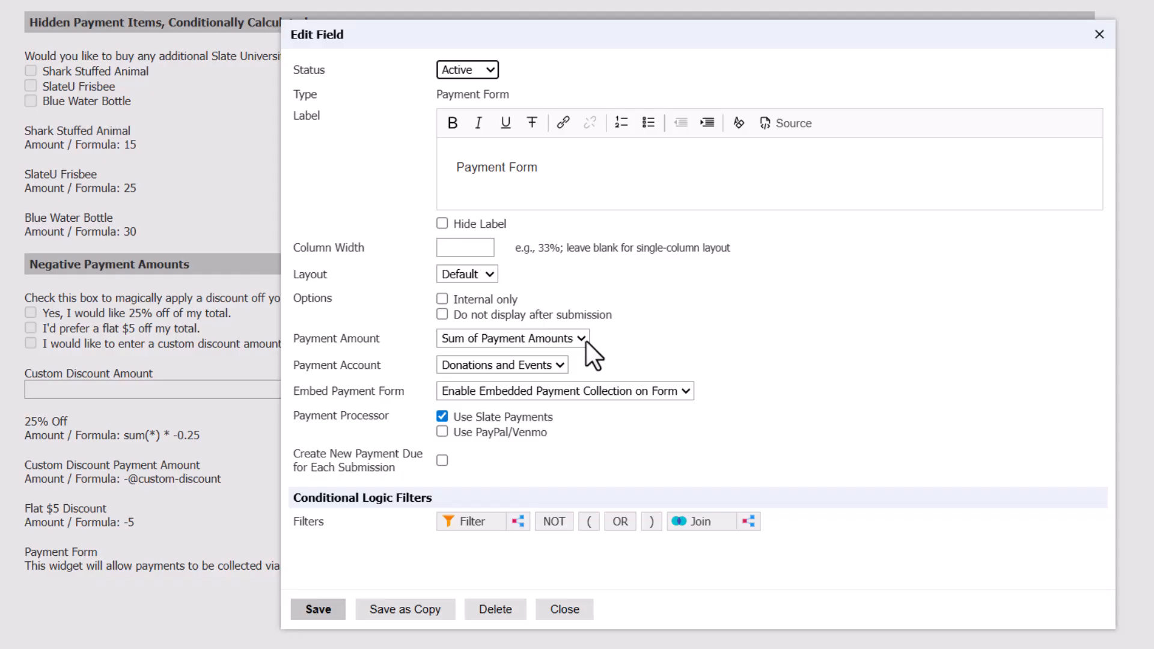
{"action": "left_click", "coordinate": [564, 610]}
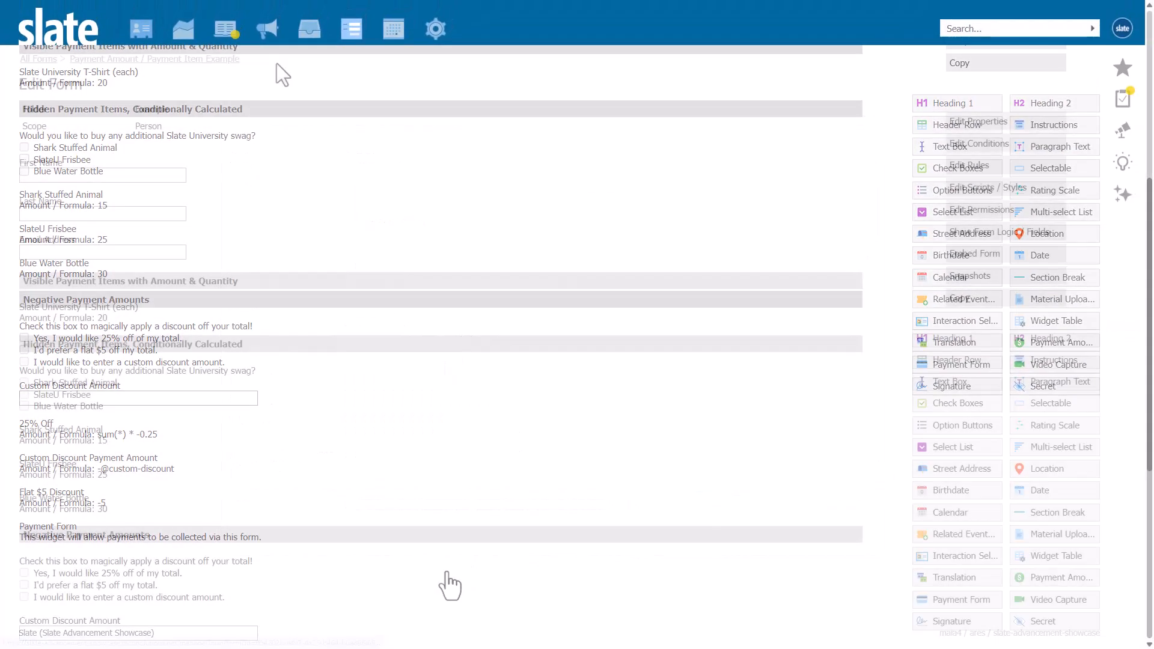